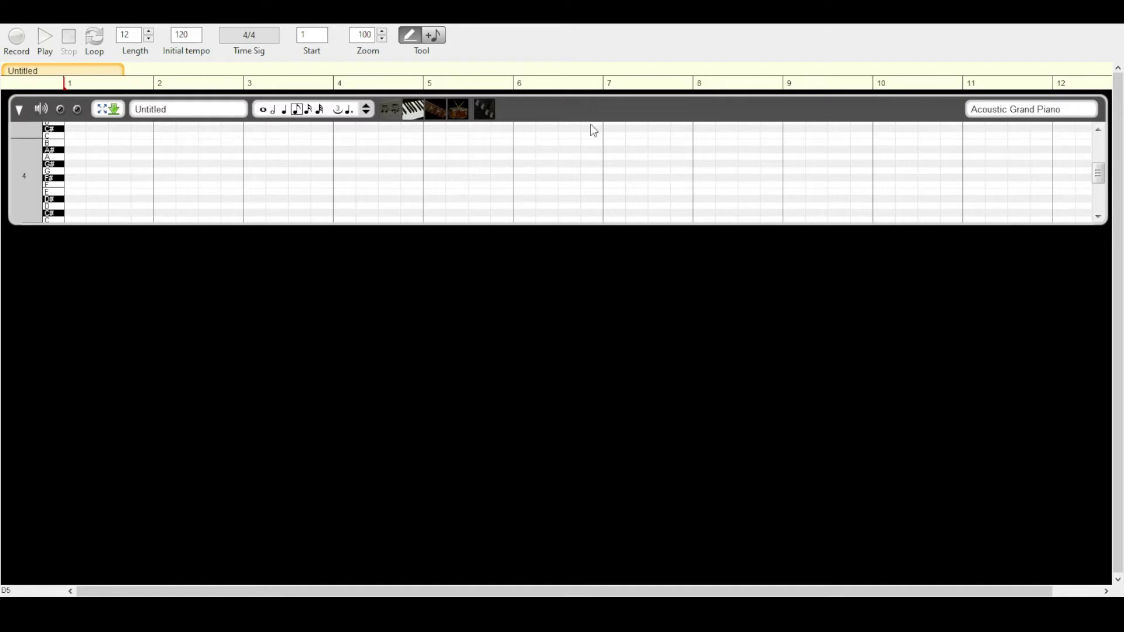
# Raise the song length from 12 to 20 measures with the Length spinner
pyautogui.click(149, 32)
pyautogui.click(149, 32)
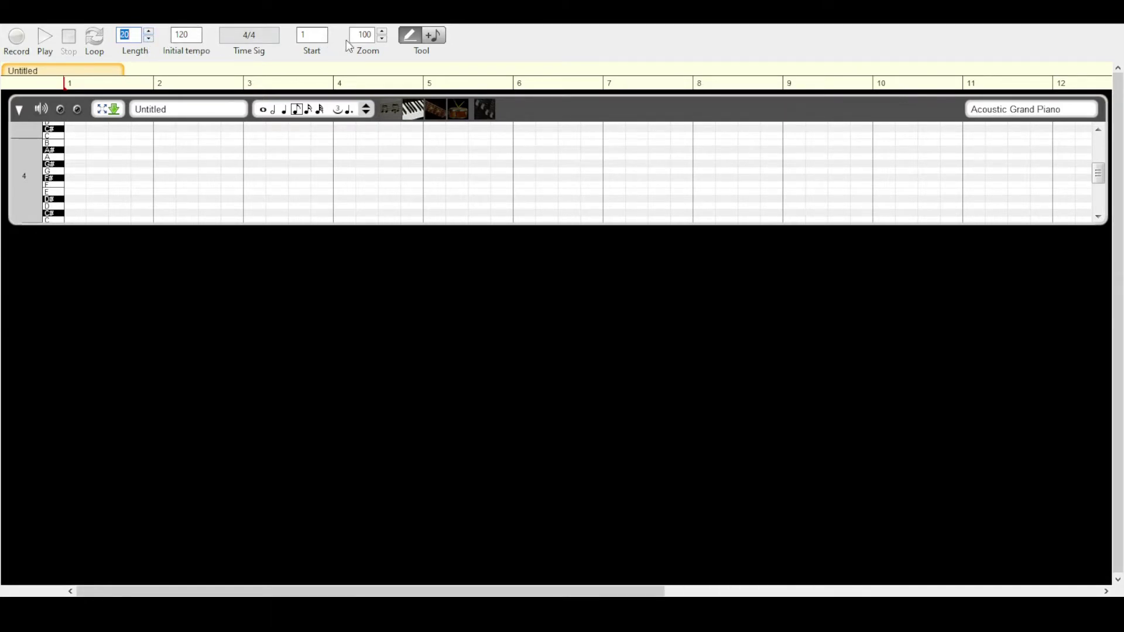
pyautogui.write('20')
pyautogui.click(1086, 116)
pyautogui.click(438, 115)
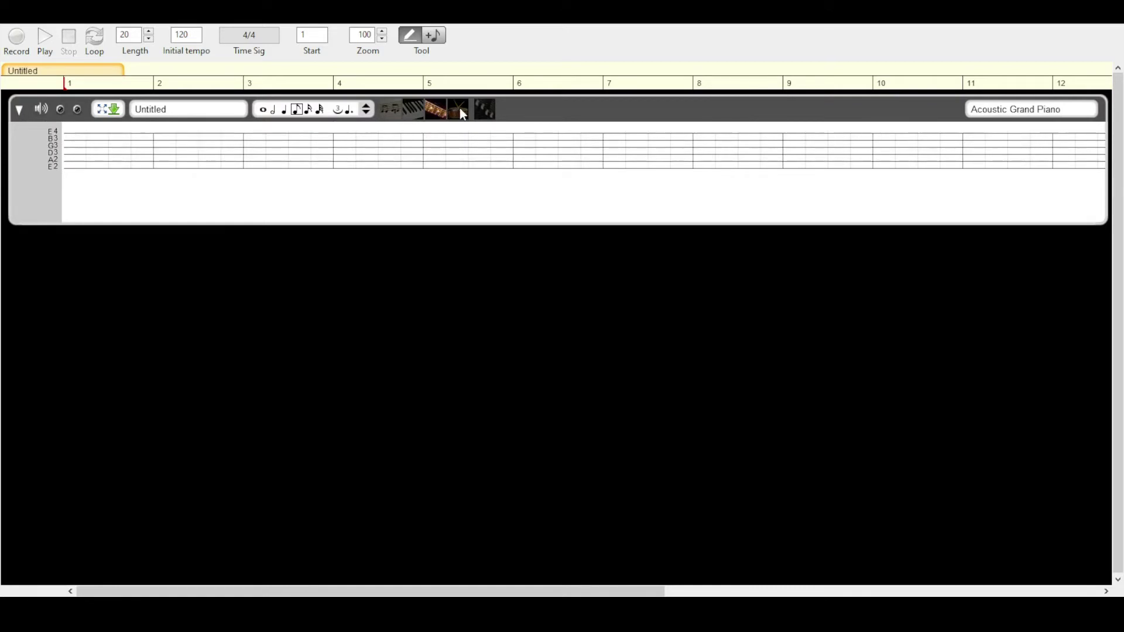
pyautogui.click(459, 108)
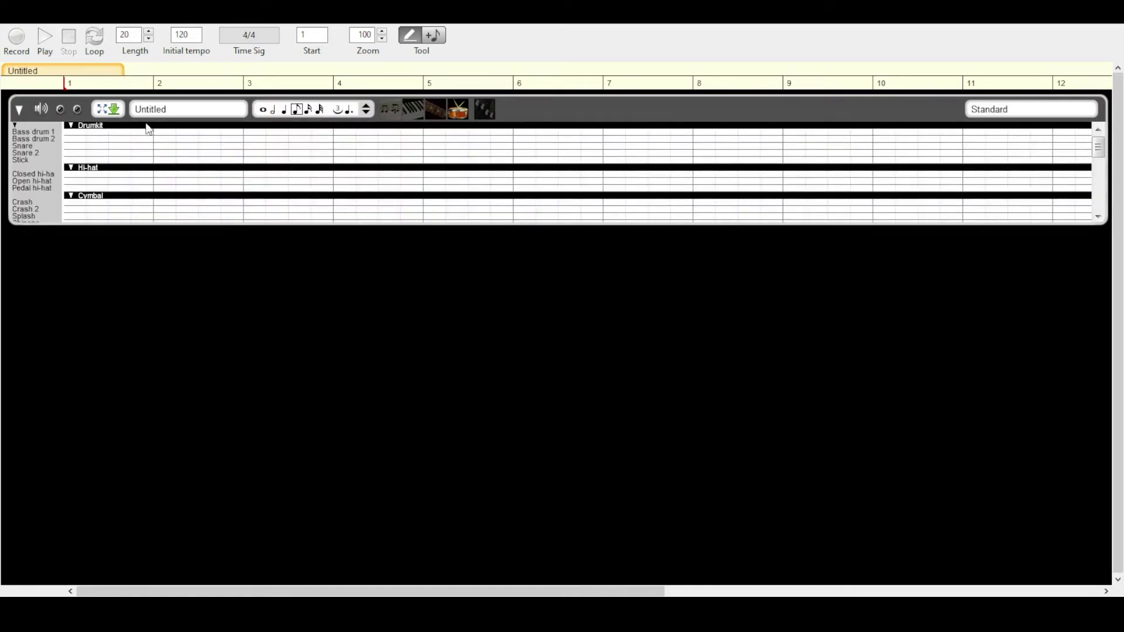
pyautogui.click(483, 108)
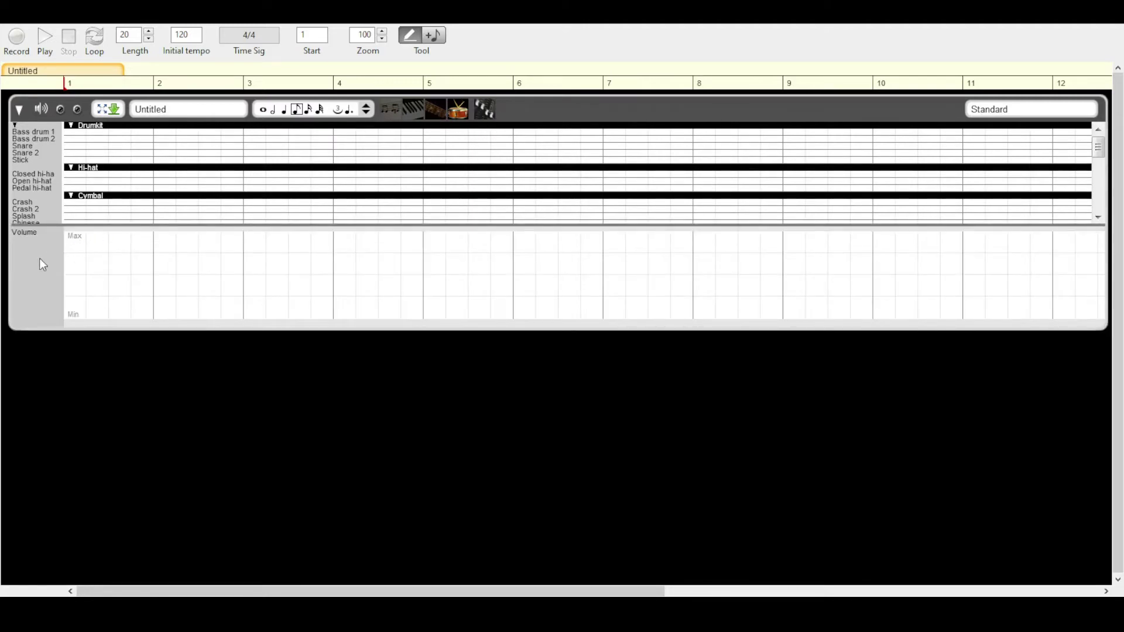
pyautogui.click(70, 284)
pyautogui.click(31, 262)
pyautogui.scroll(-1, 70, 315)
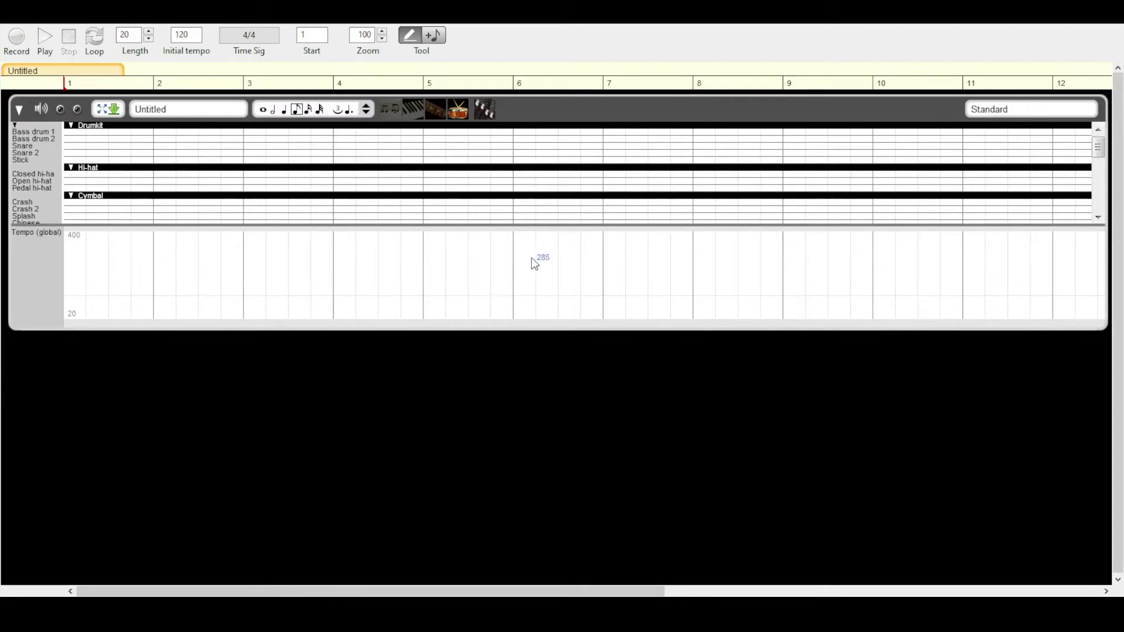
pyautogui.click(1090, 110)
pyautogui.click(1031, 180)
pyautogui.click(1078, 106)
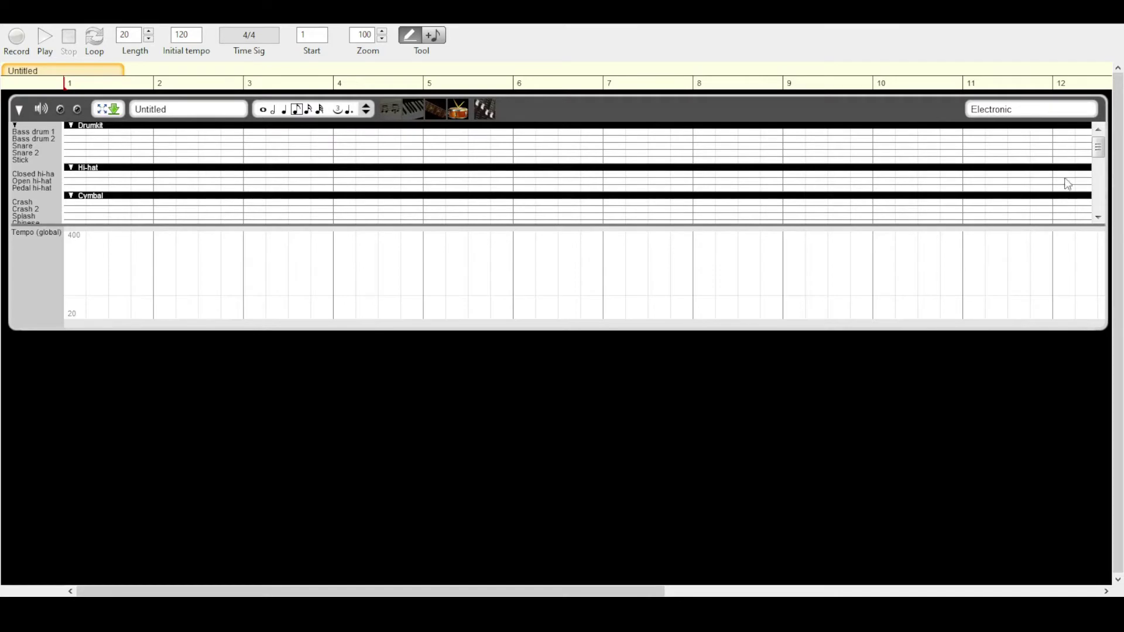
pyautogui.click(1046, 236)
# In score view, draw whole notes C5 across measure 1 and E5 across measure 2
pyautogui.click(412, 111)
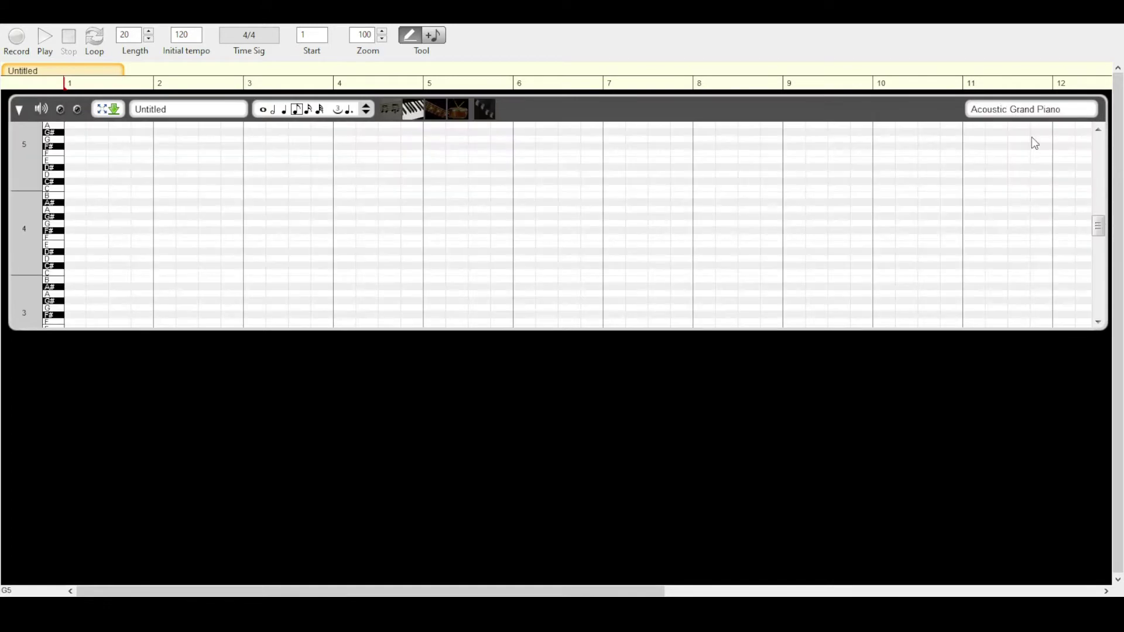
pyautogui.scroll(1, 112, 232)
pyautogui.scroll(1, 112, 232)
pyautogui.click(391, 111)
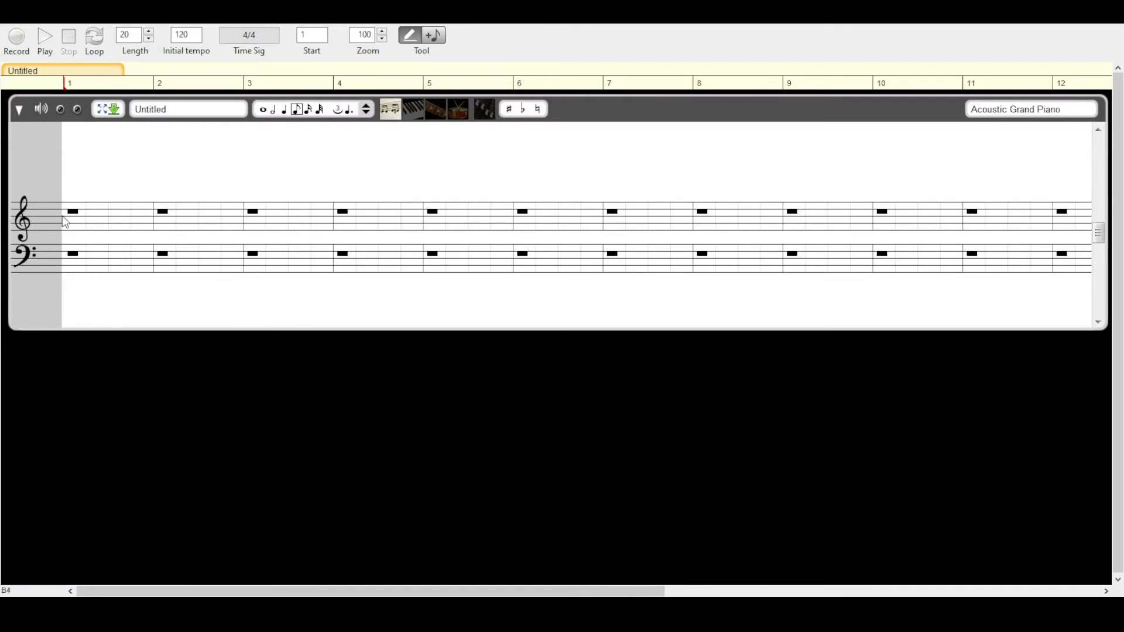
pyautogui.moveTo(68, 217); pyautogui.dragTo(154, 226)
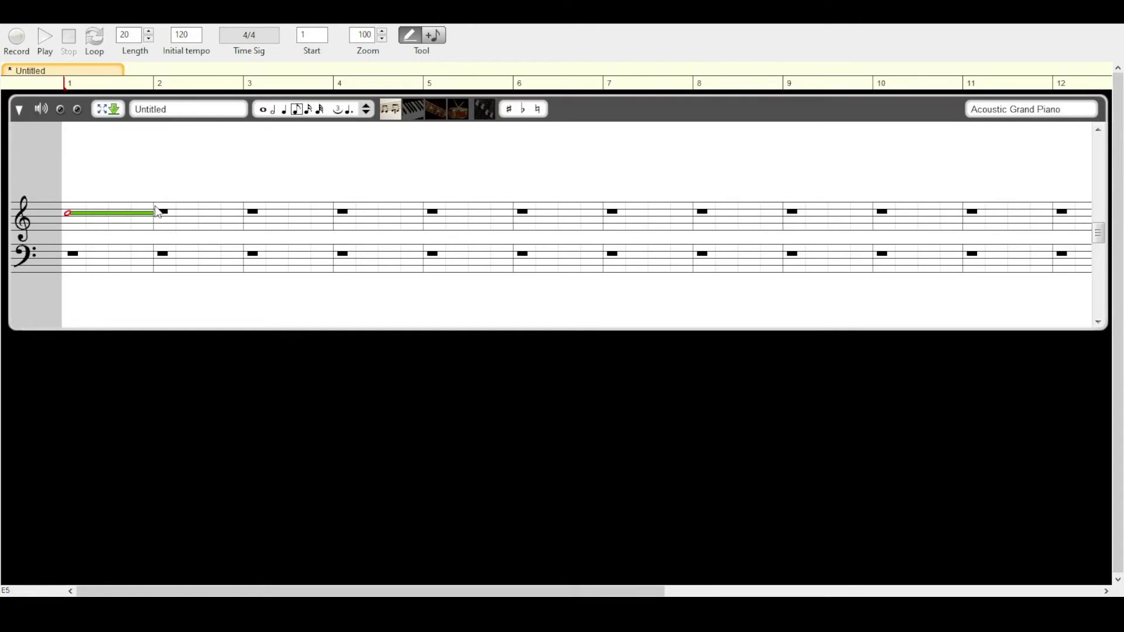
pyautogui.moveTo(155, 207); pyautogui.dragTo(239, 210)
# Back in piano roll, add a D#4 note and a B4 note starting at beat 4
pyautogui.click(411, 111)
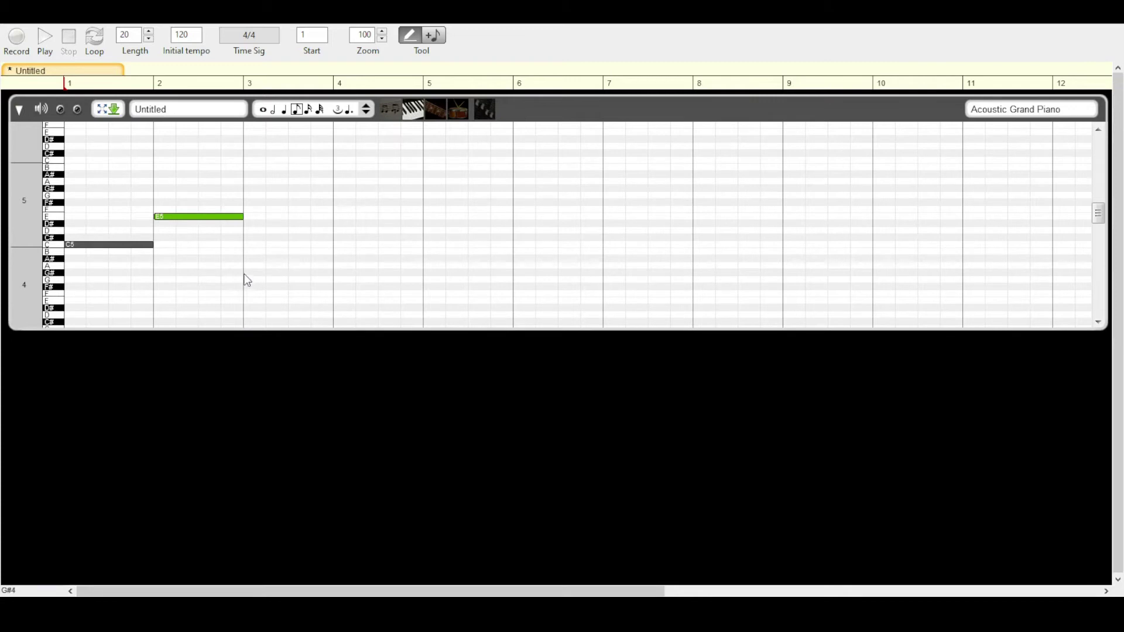
pyautogui.click(329, 273)
pyautogui.moveTo(273, 274)
pyautogui.mouseDown()
pyautogui.moveTo(272, 314)
pyautogui.moveTo(269, 267)
pyautogui.mouseUp()
pyautogui.moveTo(339, 255)
pyautogui.mouseDown()
pyautogui.moveTo(422, 257)
pyautogui.moveTo(510, 240)
pyautogui.moveTo(455, 247)
pyautogui.mouseUp()
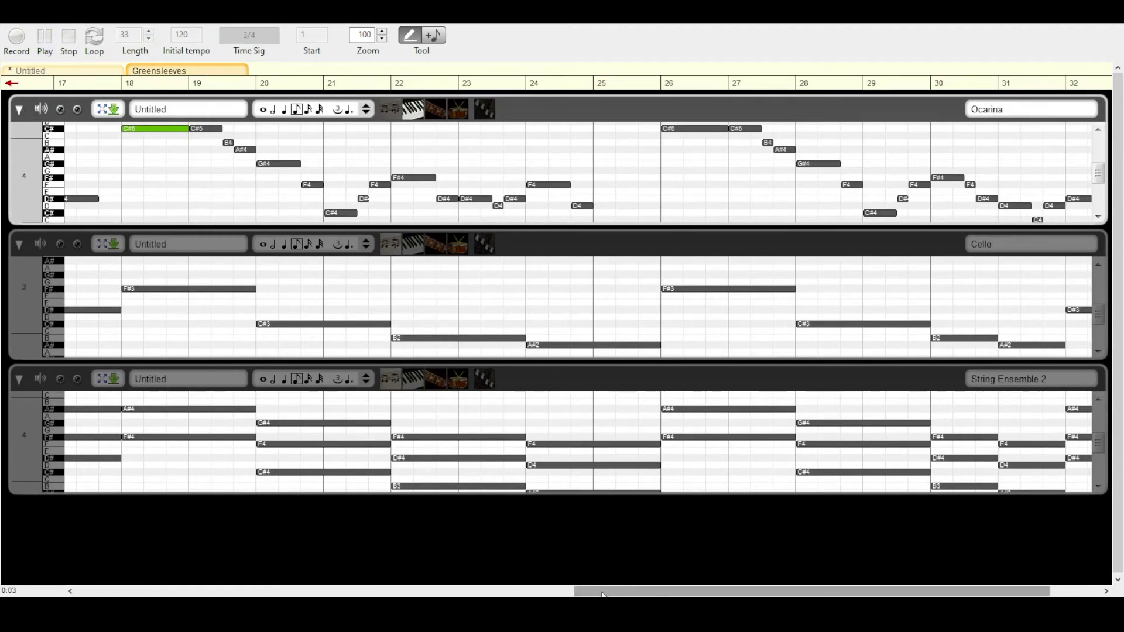
pyautogui.moveTo(603, 593); pyautogui.dragTo(74, 578)
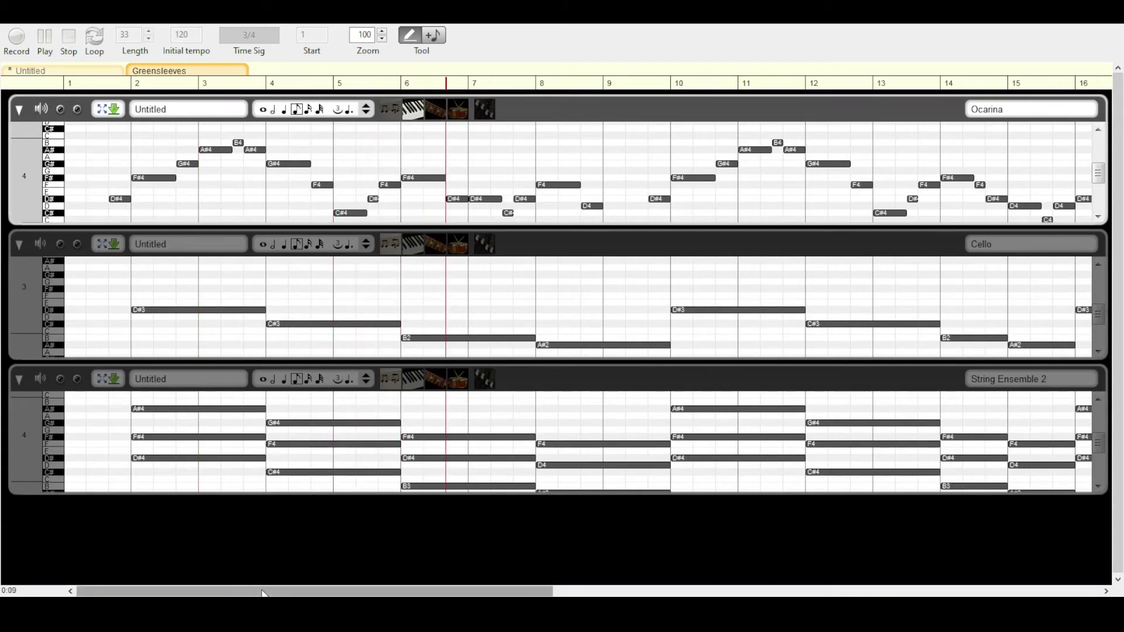
pyautogui.moveTo(268, 593); pyautogui.dragTo(579, 594)
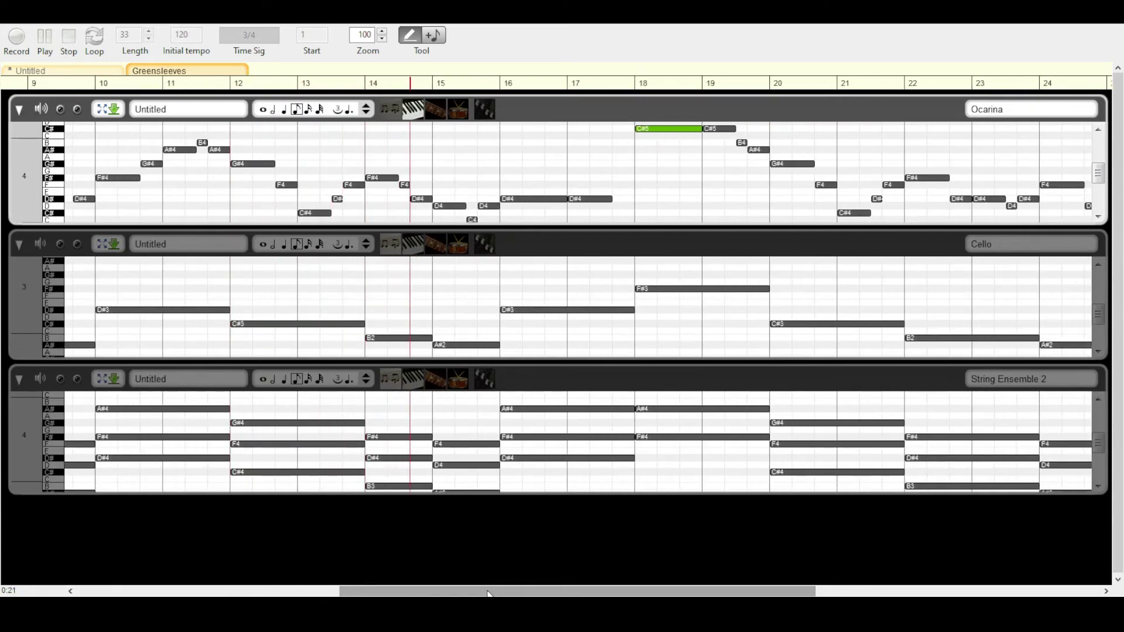
pyautogui.moveTo(489, 594); pyautogui.dragTo(589, 595)
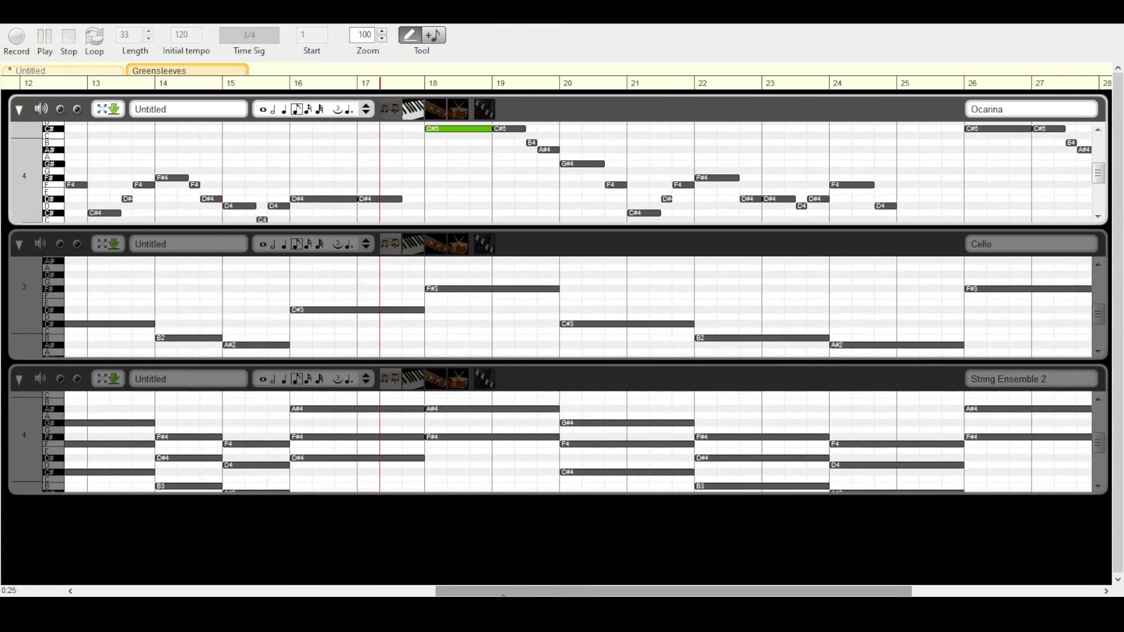
pyautogui.moveTo(502, 594); pyautogui.dragTo(578, 592)
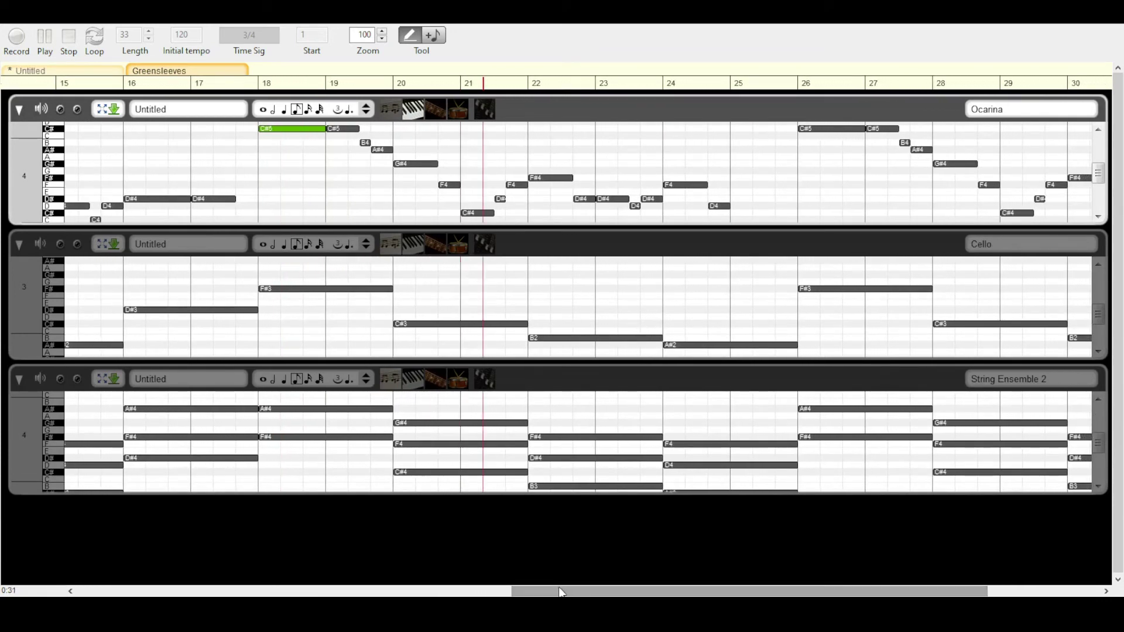
pyautogui.moveTo(563, 594); pyautogui.dragTo(677, 596)
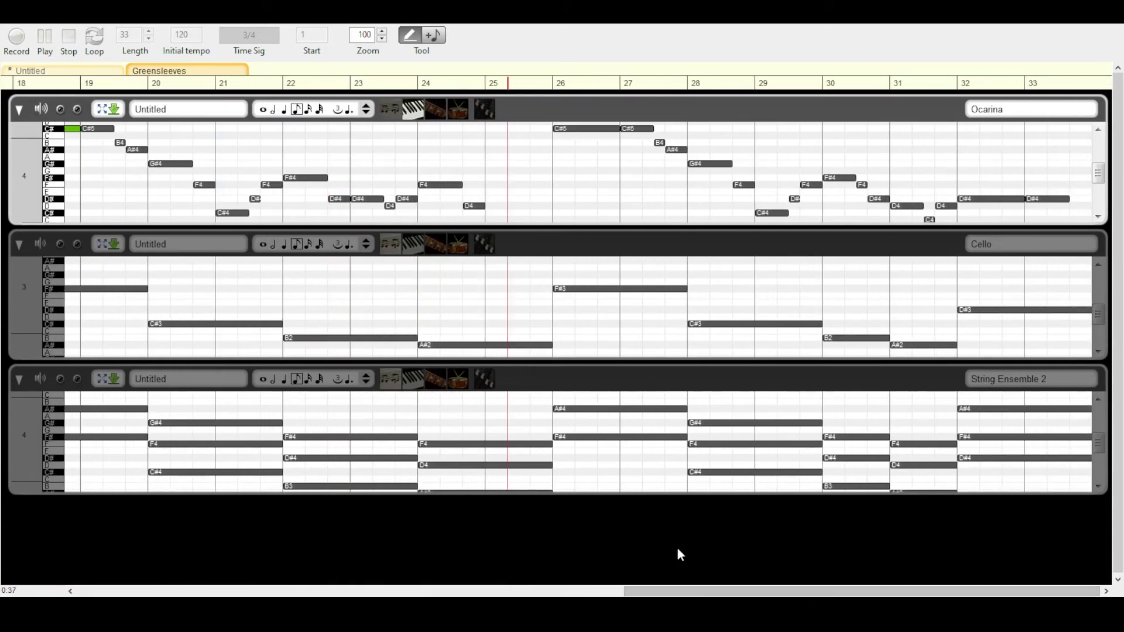